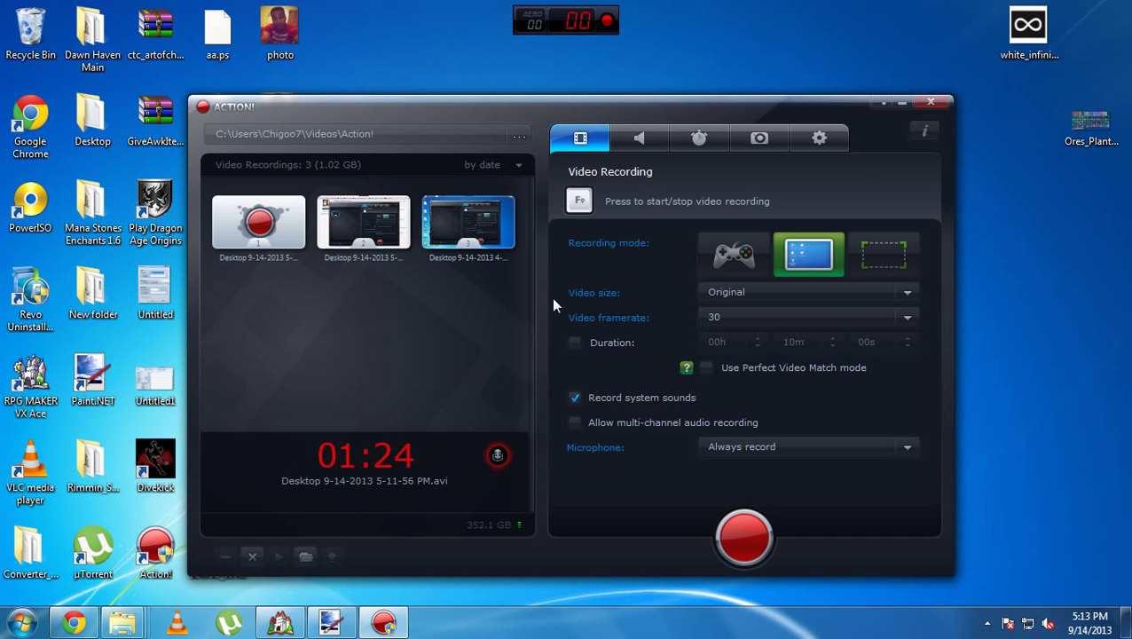
# - Bring the RPG Maker VX Ace editor showing the Dawn Haven map to the front
pyautogui.hotkey('alt', 'Tab')
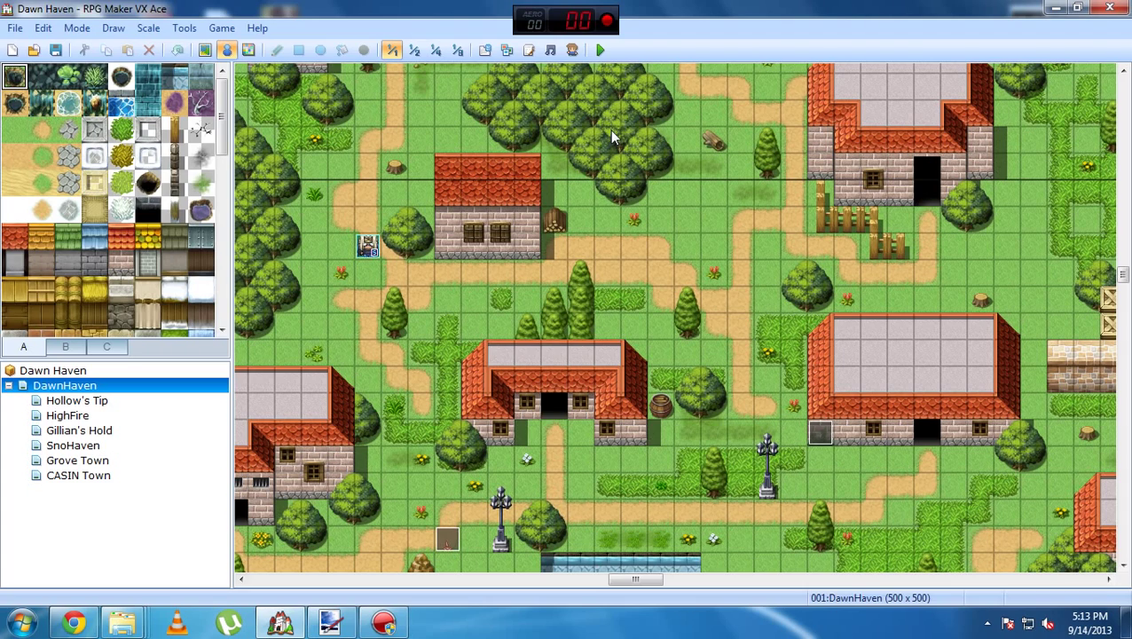
# - Playtest Dawn Haven from Save 1 and walk the character left and down through town
pyautogui.click(600, 50)
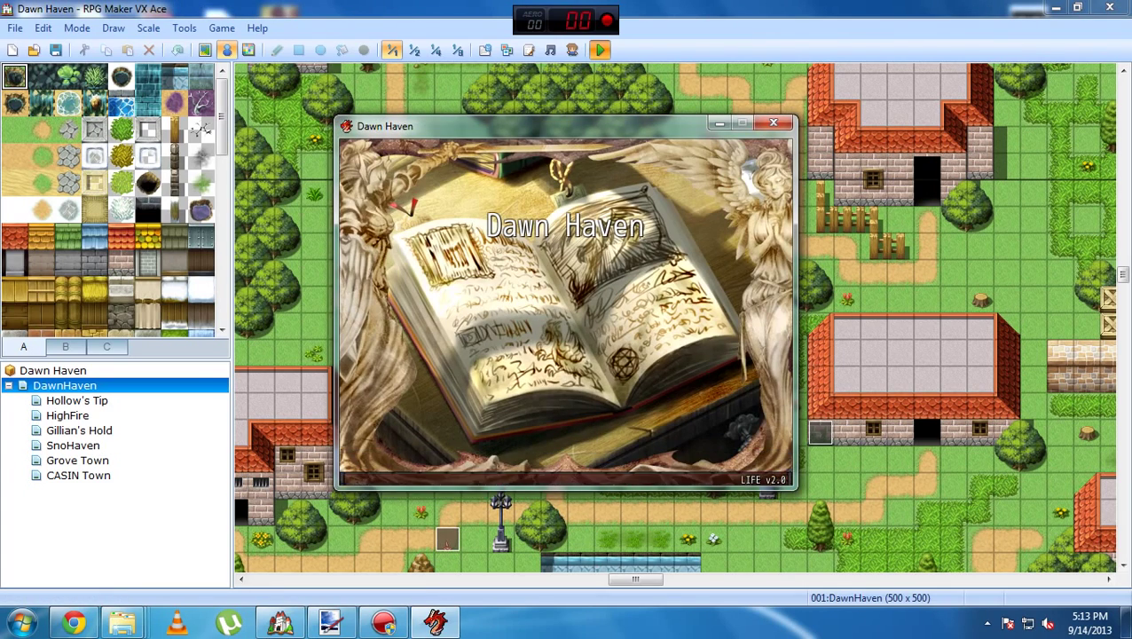
pyautogui.press('Return')
pyautogui.press('Return')
pyautogui.press('Return')
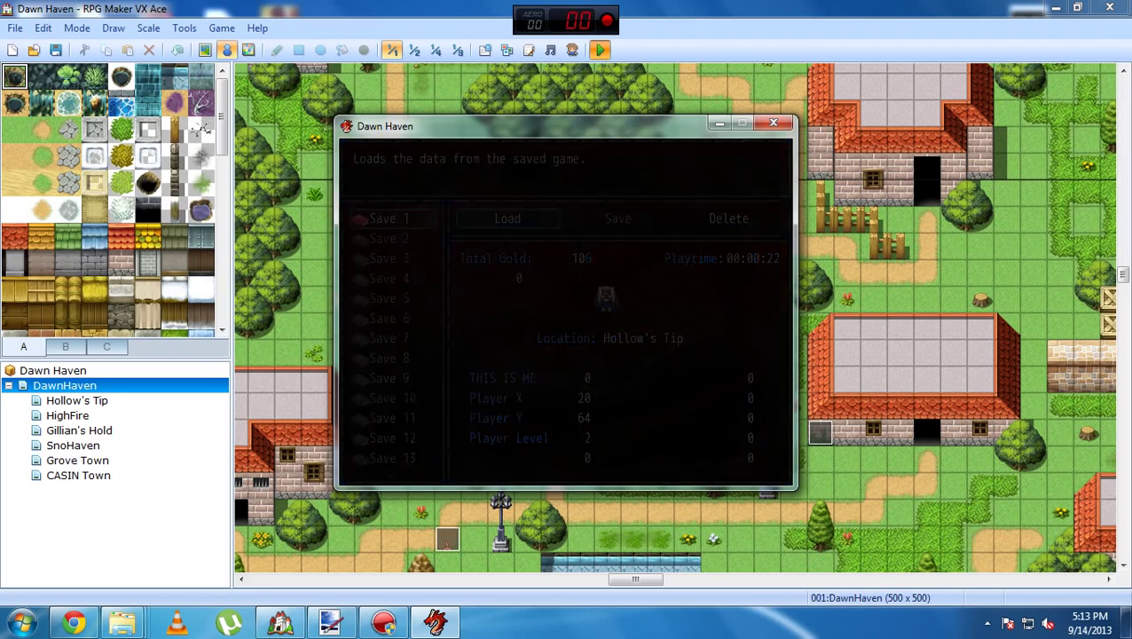
pyautogui.press('Left')
pyautogui.press('Down')
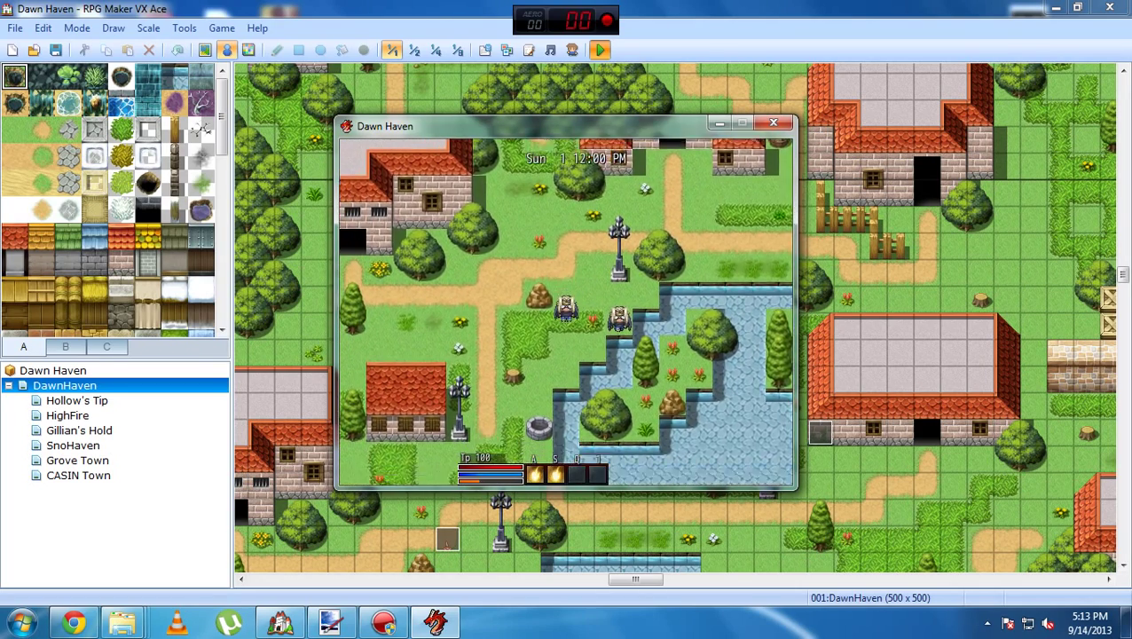
pyautogui.press('Left')
pyautogui.press('Down')
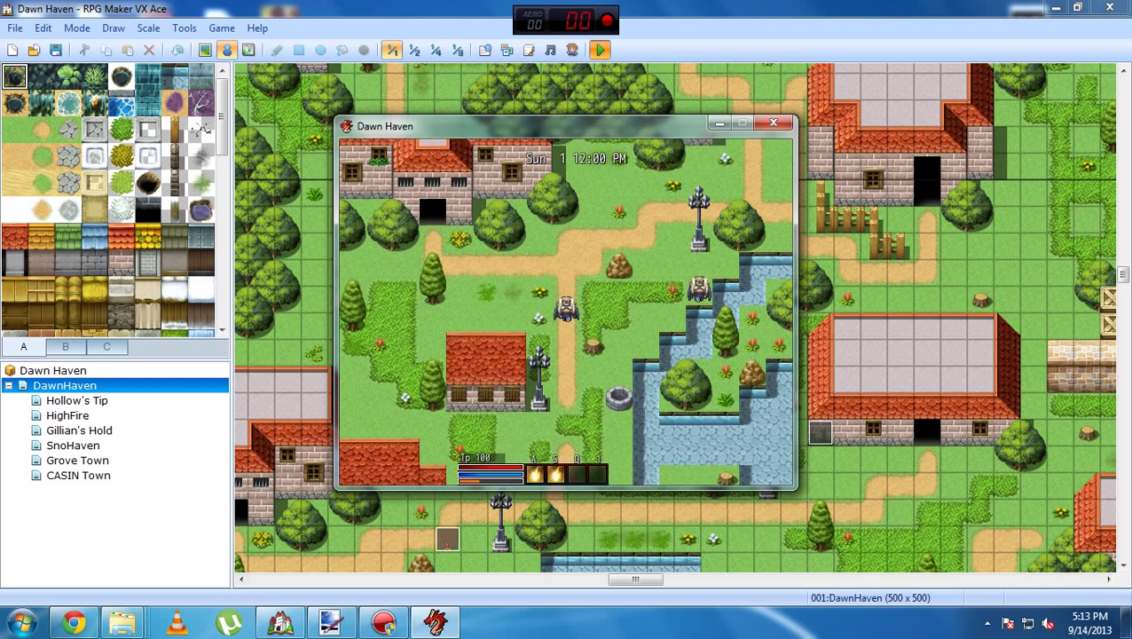
# - Walk up the path and open the equipment menu on its Items page
pyautogui.press('Up')
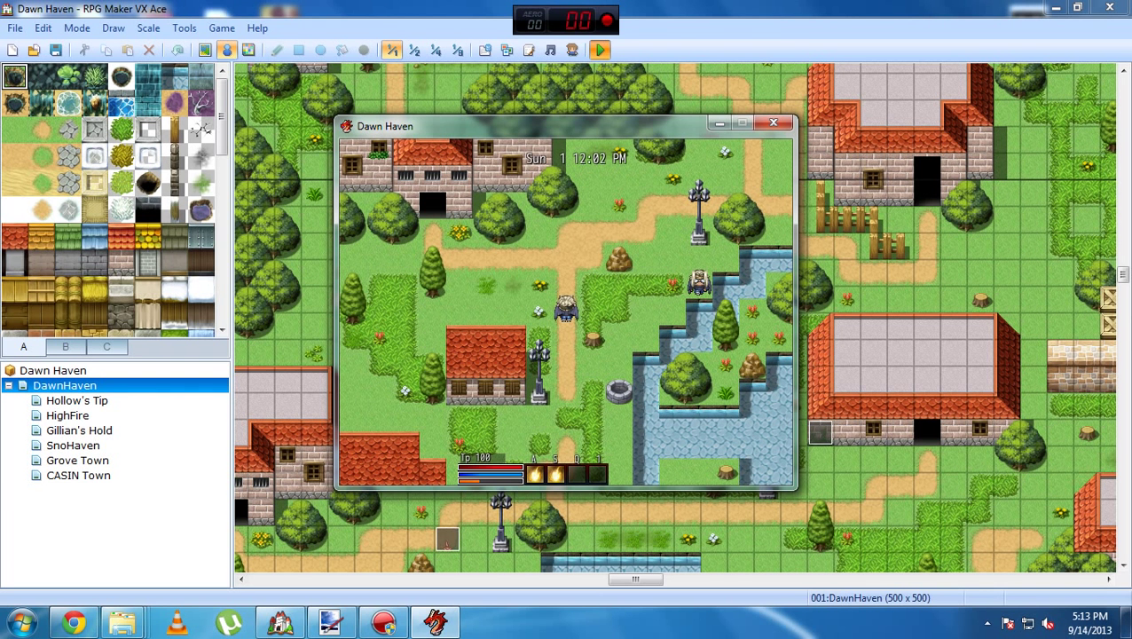
pyautogui.press('n')
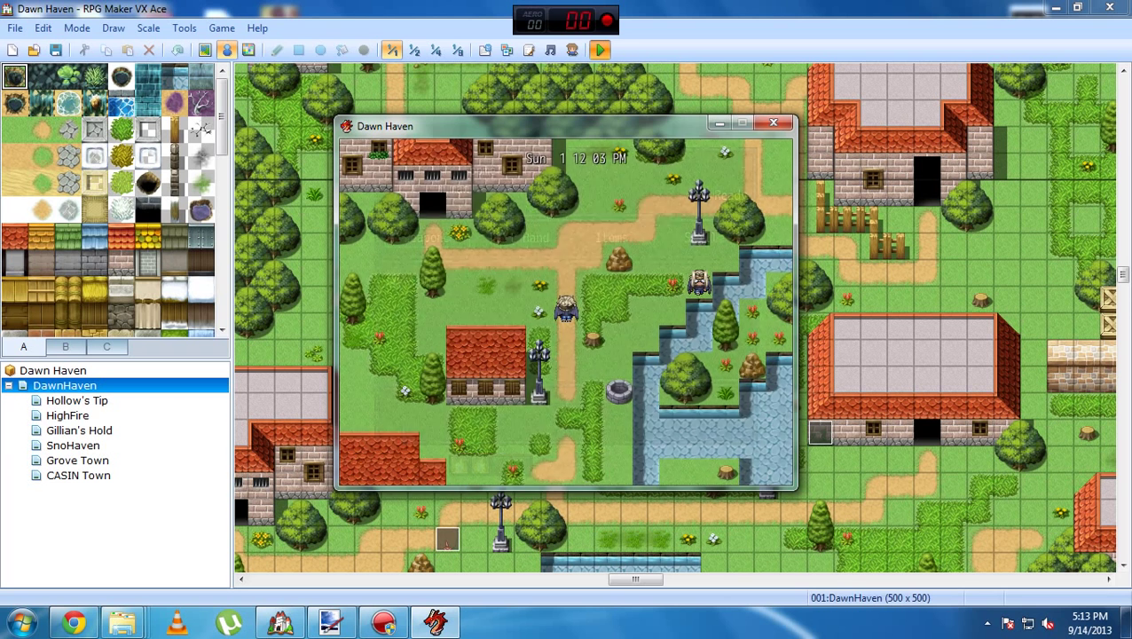
pyautogui.press('Right')
pyautogui.press('Right')
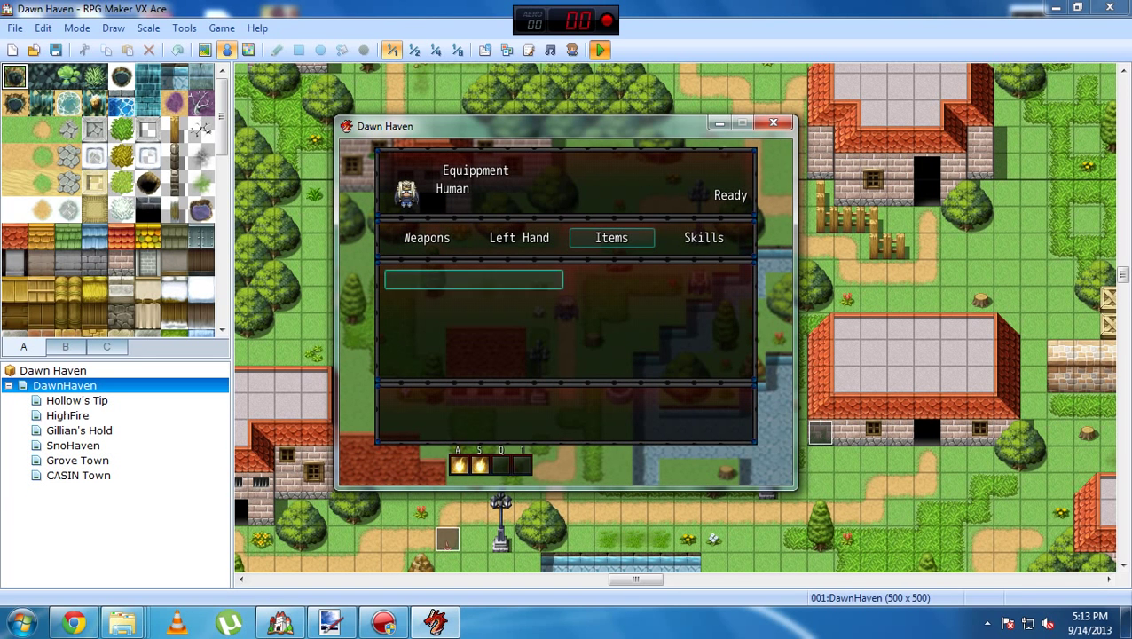
# - Check the Triple Attack skill's Slot 1 assignment, then back out to the map
pyautogui.press('Right')
pyautogui.press('Return')
pyautogui.press('Return')
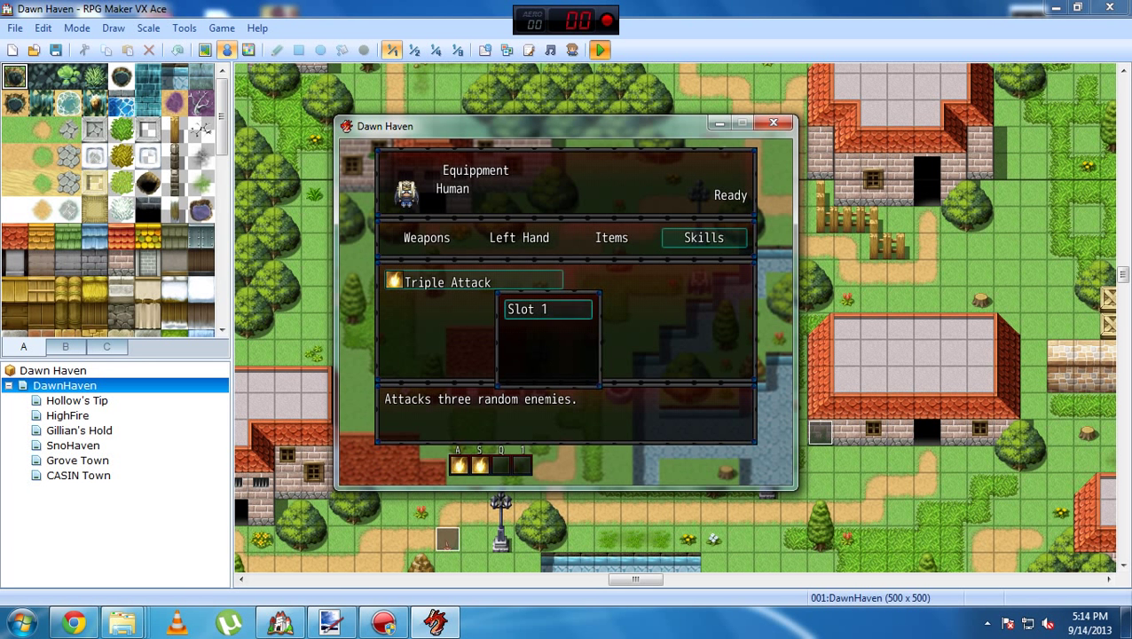
pyautogui.press('Escape')
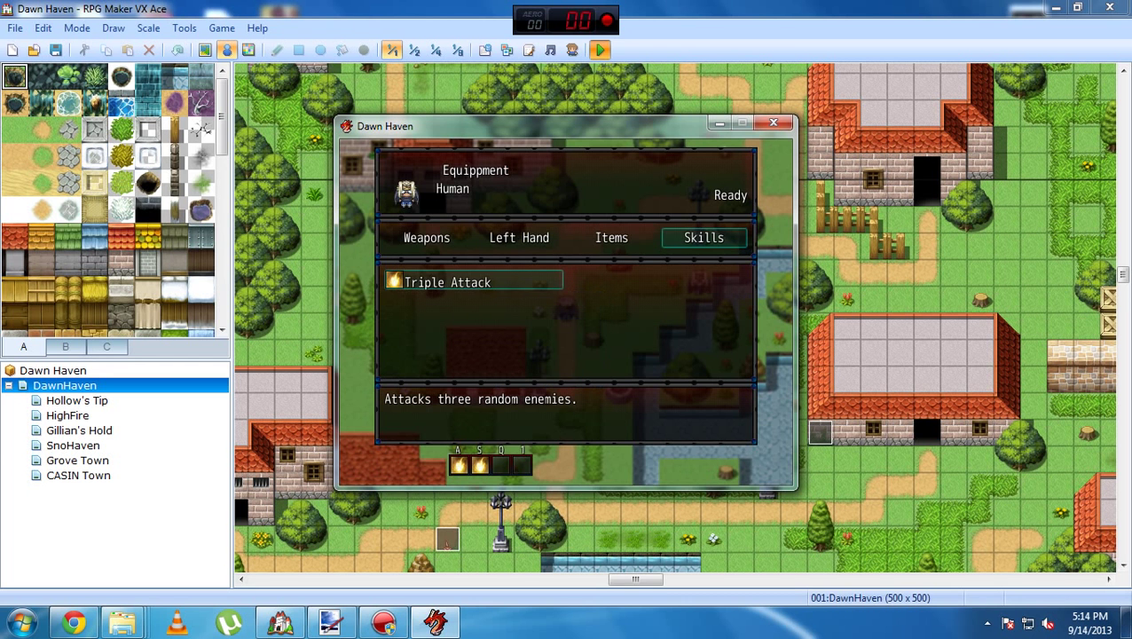
pyautogui.press('Escape')
pyautogui.press('Escape')
pyautogui.press('Up')
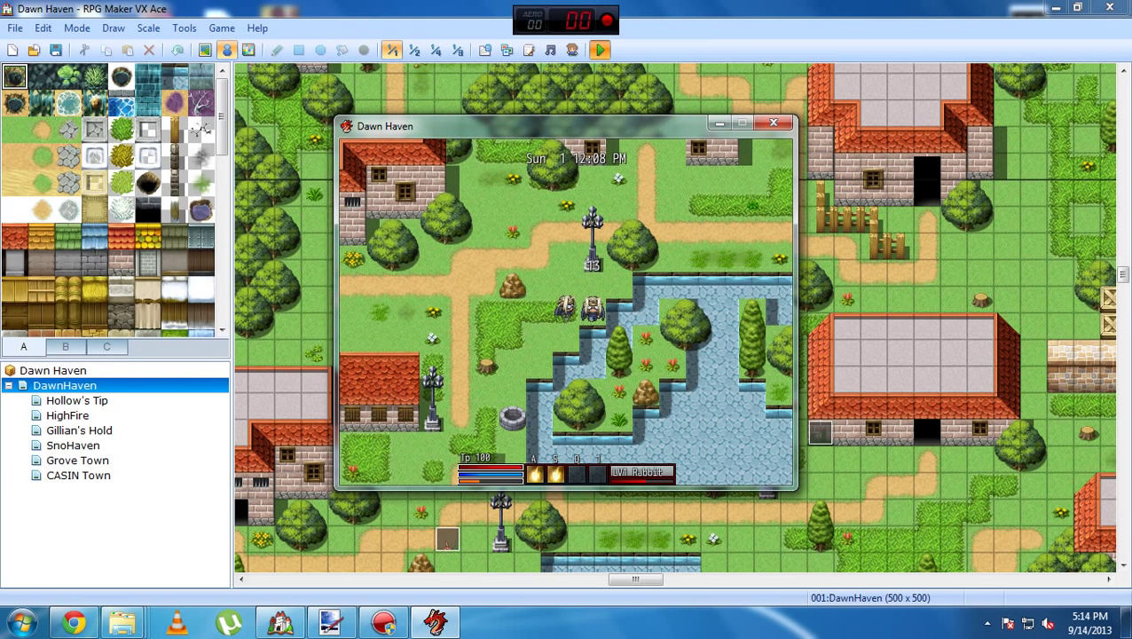
# - Attack and slay the rabbit, view the main menu at level 2, then close the playtest
pyautogui.press('a')
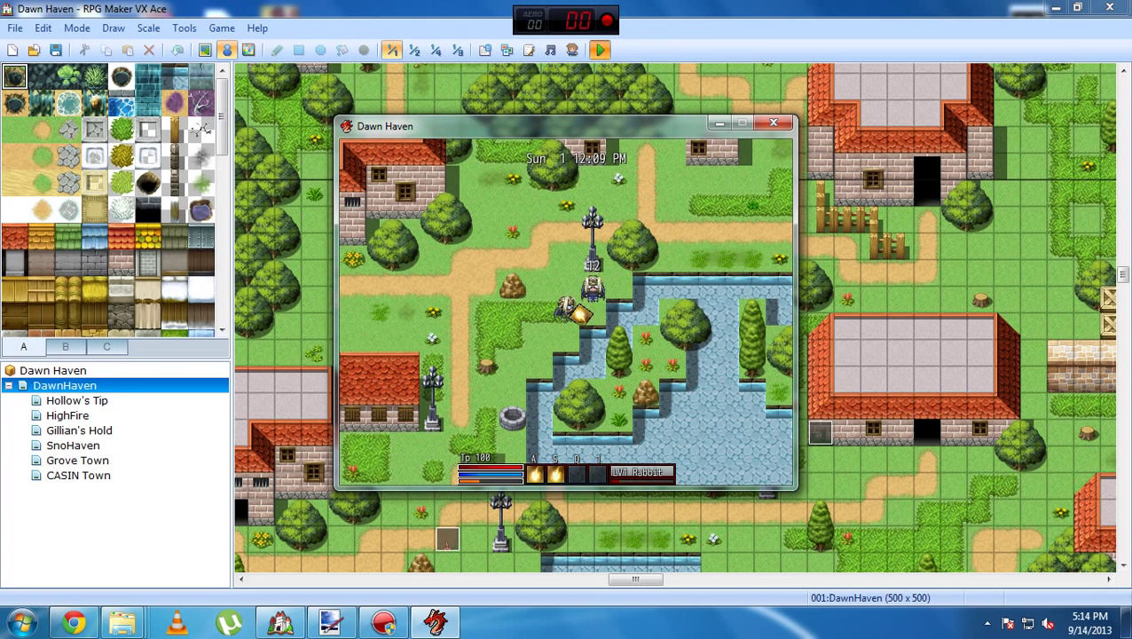
pyautogui.press('a')
pyautogui.press('Left')
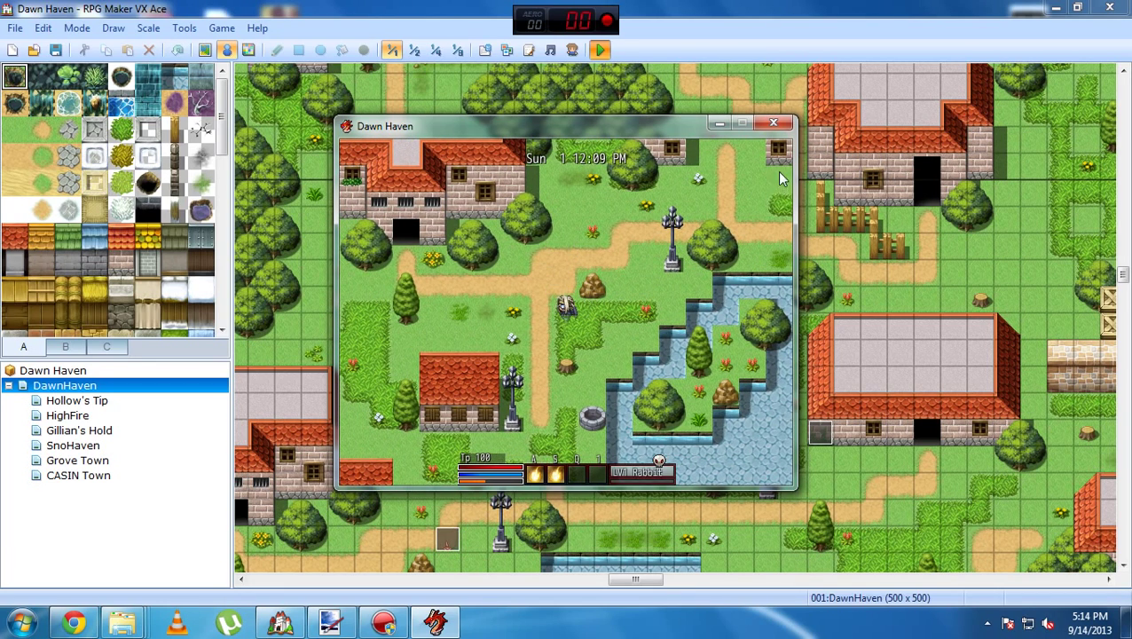
pyautogui.press('Escape')
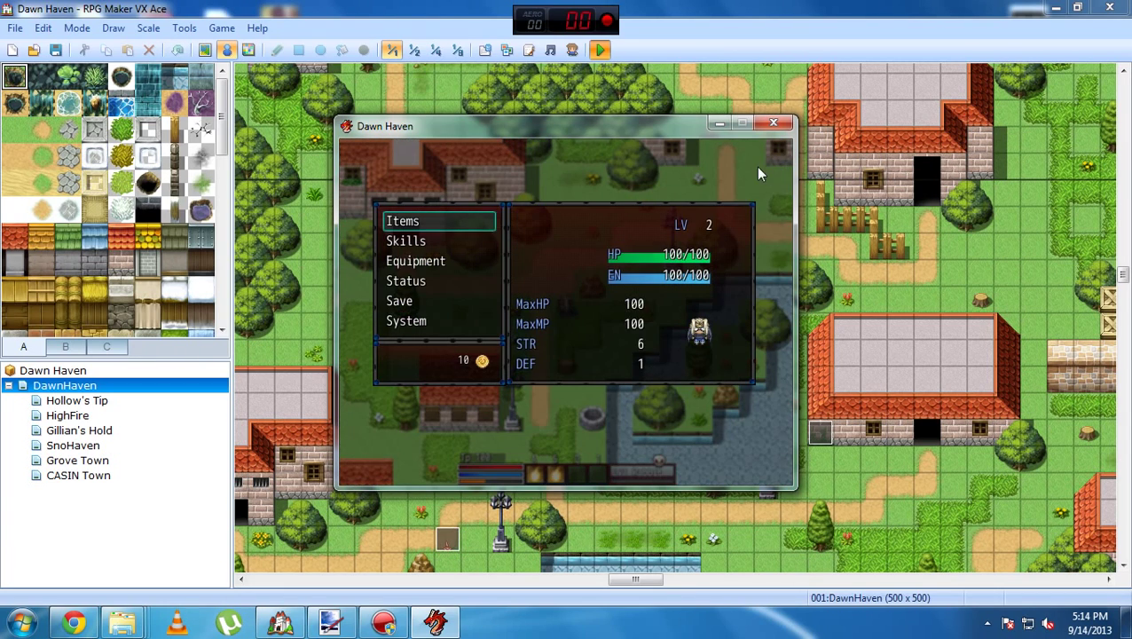
pyautogui.click(773, 123)
# - Open the Falcao Pearl ABS game project from its Explorer folder, then return to Paint.NET
pyautogui.click(1055, 8)
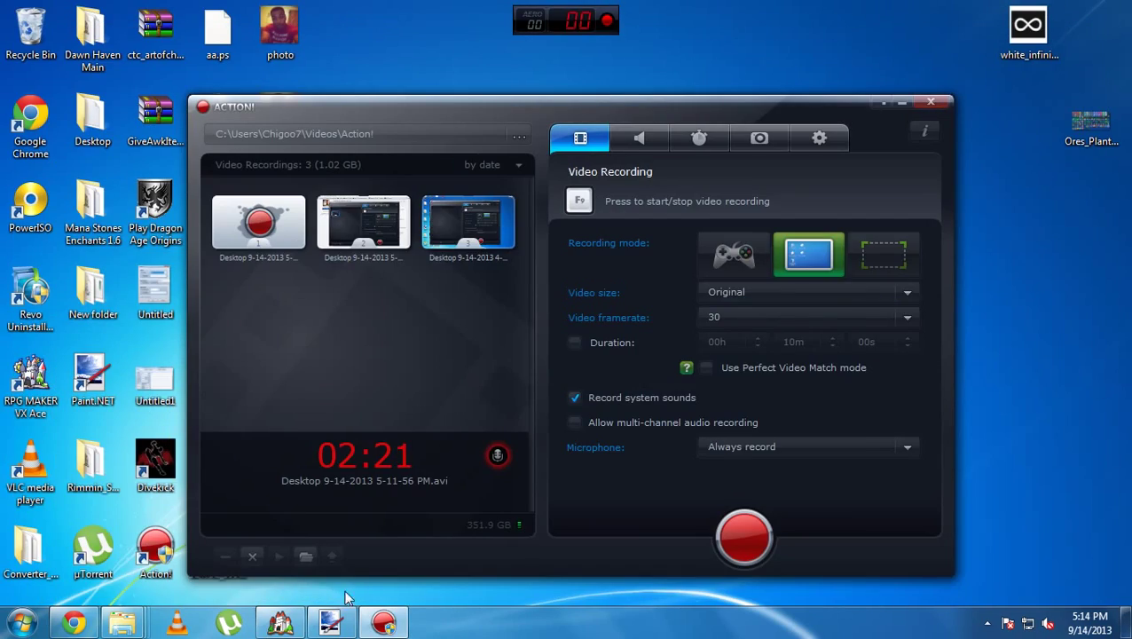
pyautogui.moveTo(718, 102); pyautogui.dragTo(797, 242)
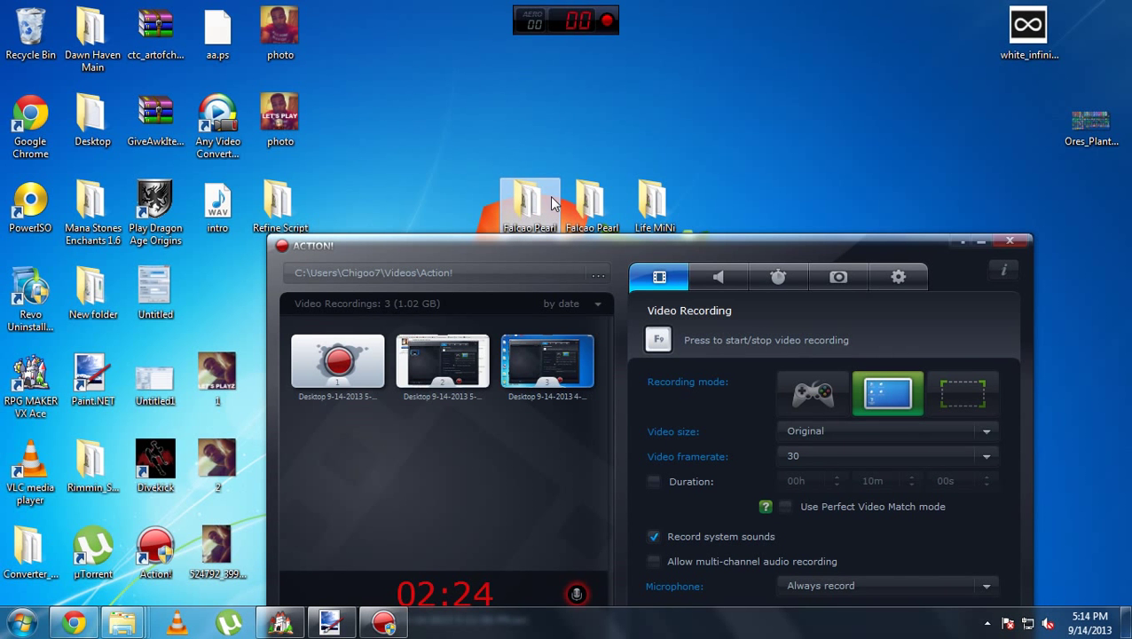
pyautogui.doubleClick(544, 206)
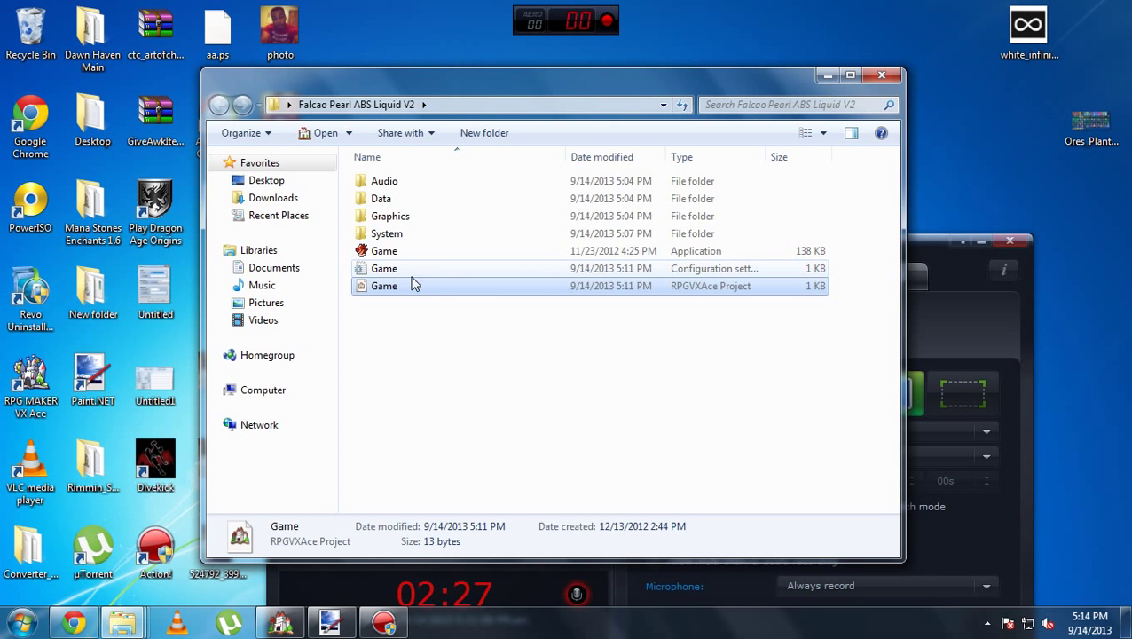
pyautogui.doubleClick(410, 285)
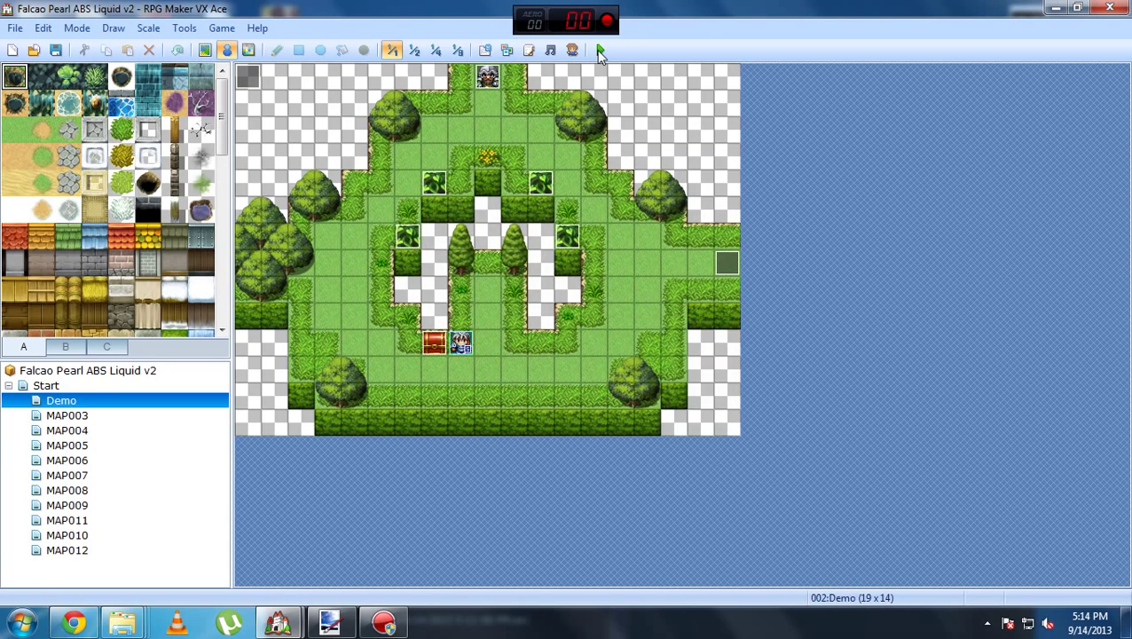
pyautogui.click(329, 621)
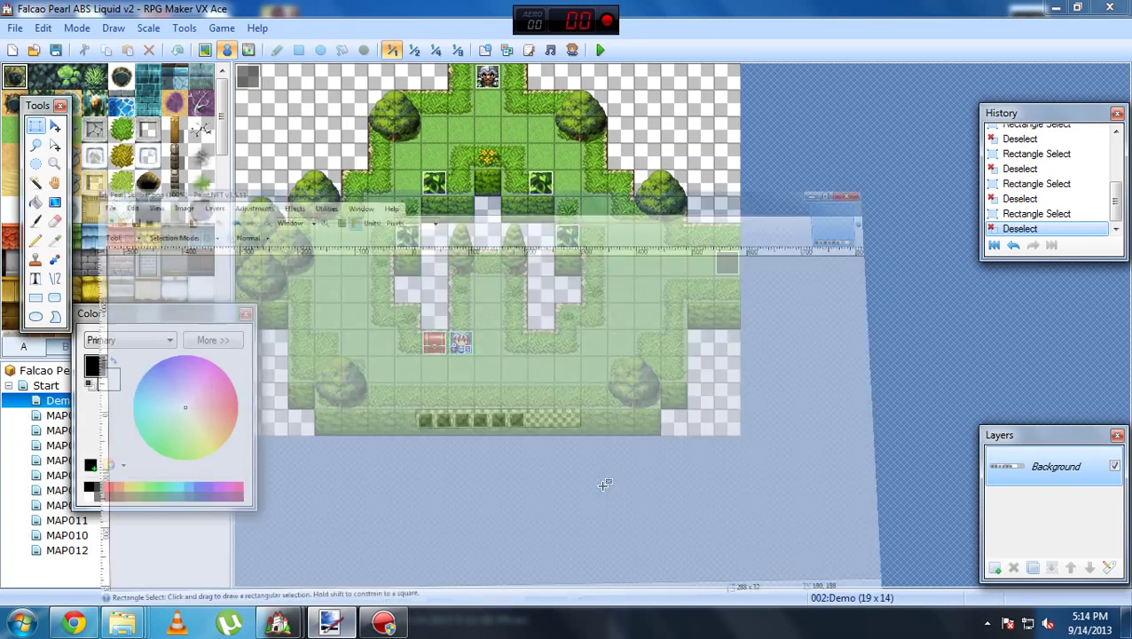
# - Undo the skill bar edits back to the Open Image history state
pyautogui.hotkey('ctrl', 'z')
pyautogui.hotkey('ctrl', 'z')
pyautogui.hotkey('ctrl', 'z')
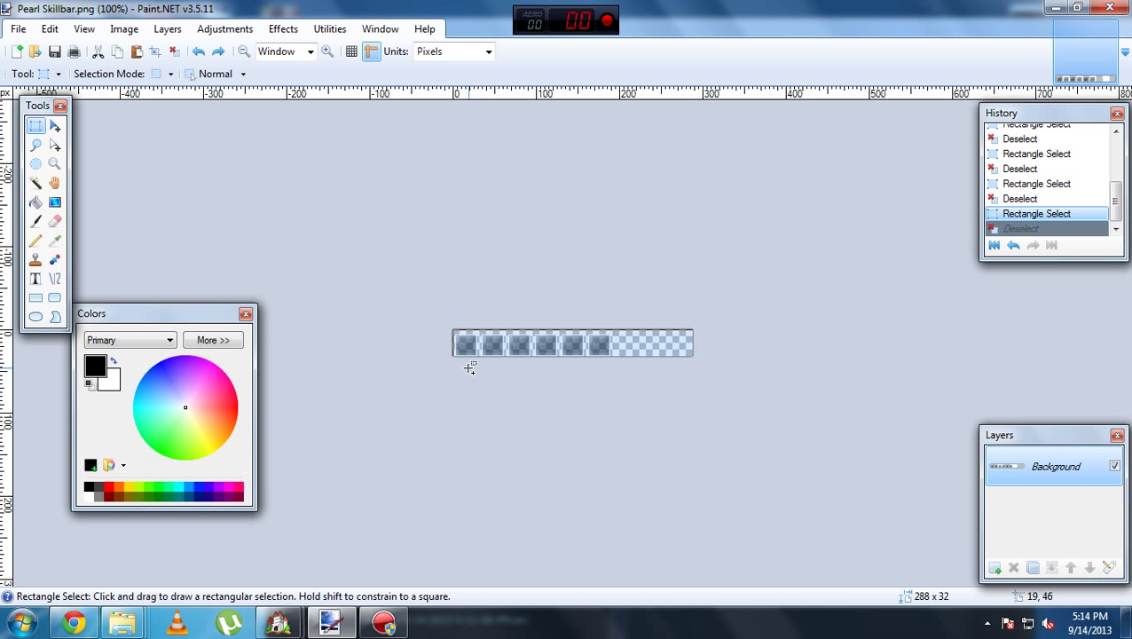
pyautogui.hotkey('ctrl', 'z')
pyautogui.hotkey('ctrl', 'z')
pyautogui.hotkey('ctrl', 'z')
pyautogui.hotkey('ctrl', 'z')
pyautogui.hotkey('ctrl', 'z')
pyautogui.hotkey('ctrl', 'z')
pyautogui.hotkey('ctrl', 'z')
pyautogui.hotkey('ctrl', 'z')
pyautogui.hotkey('ctrl', 'z')
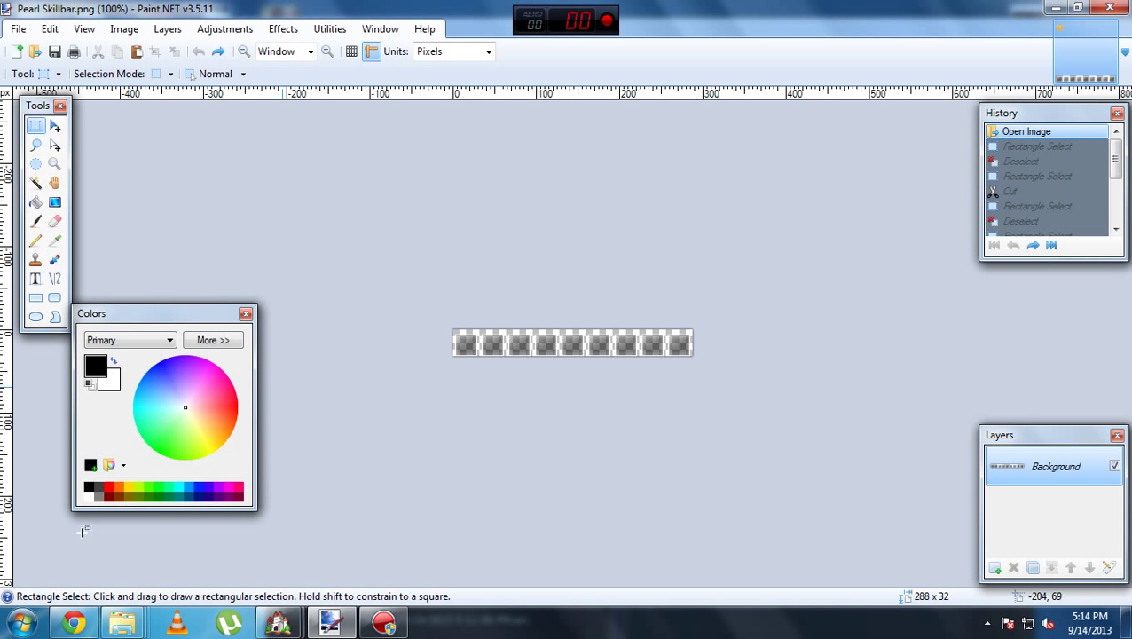
pyautogui.moveTo(124, 621)
pyautogui.click(235, 548)
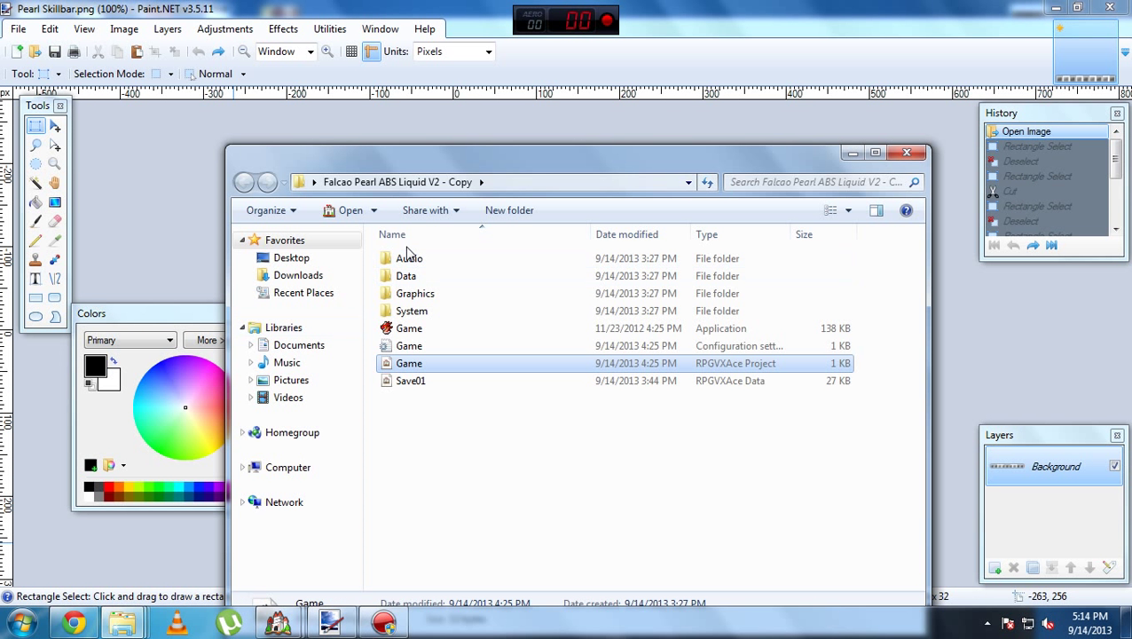
pyautogui.doubleClick(421, 295)
pyautogui.doubleClick(422, 295)
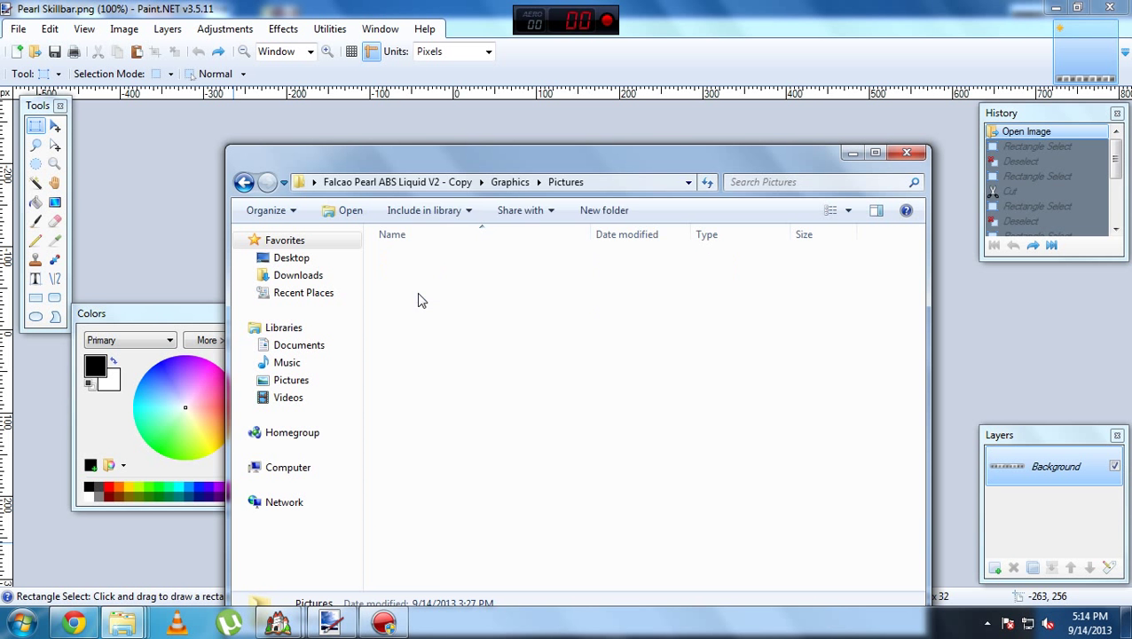
pyautogui.click(723, 306)
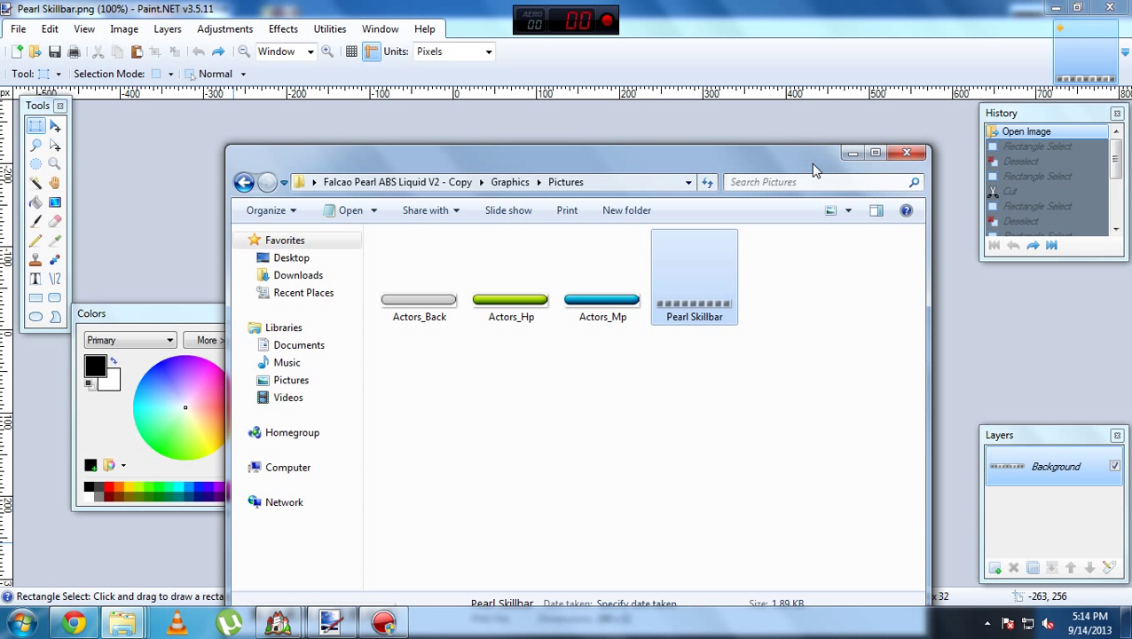
pyautogui.hotkey('alt', 'F4')
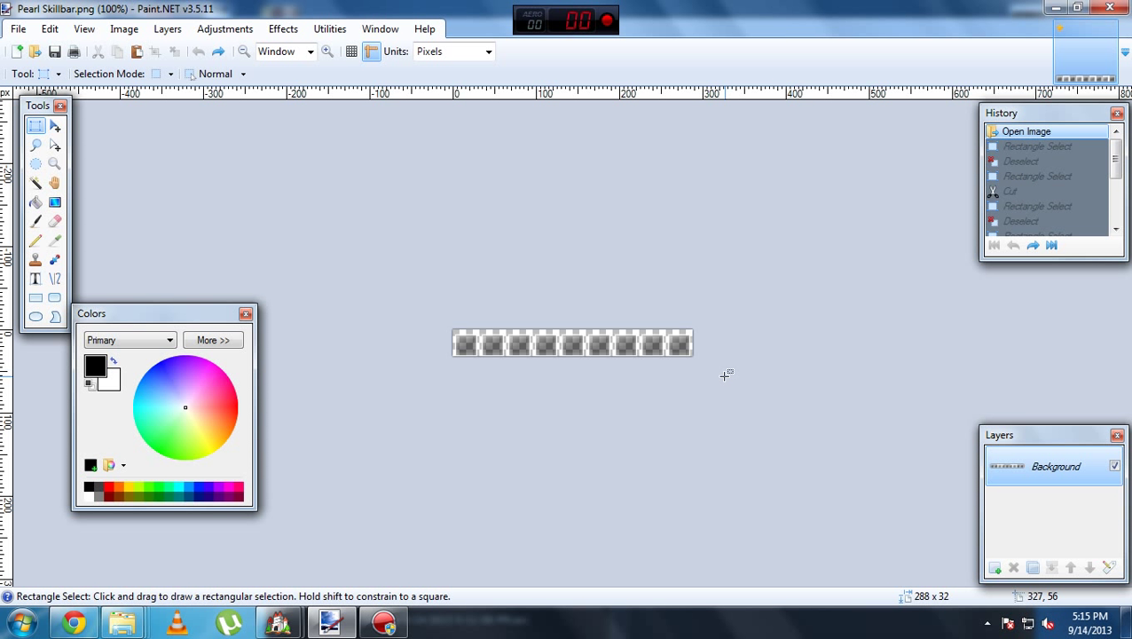
# - Cut the last three slots from the skill bar and save the image
pyautogui.moveTo(699, 354); pyautogui.dragTo(612, 297)
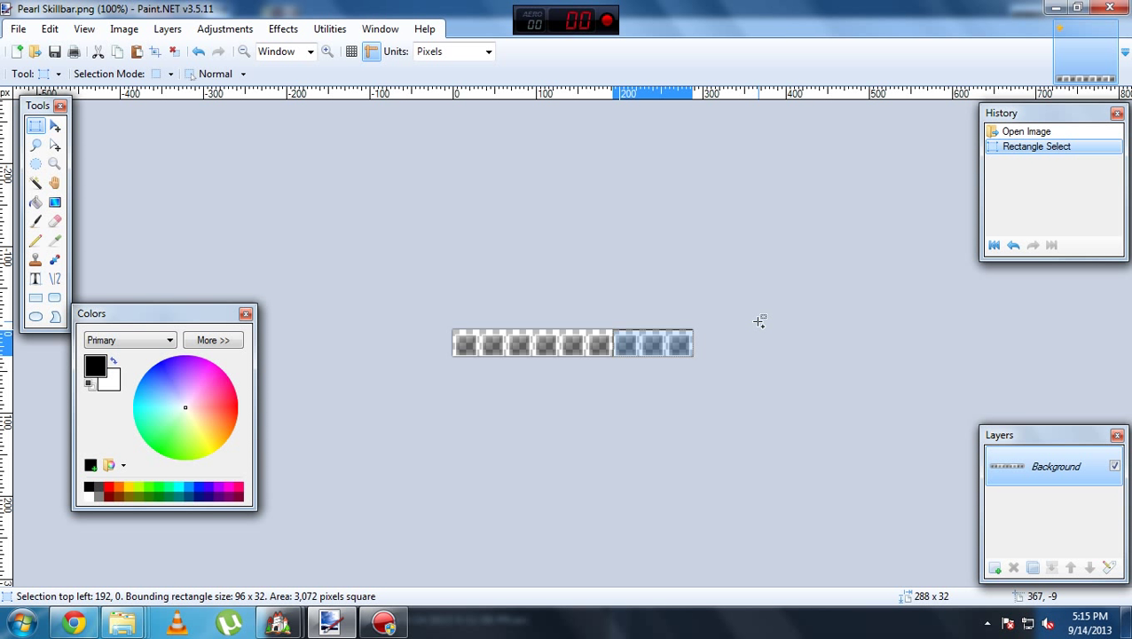
pyautogui.hotkey('ctrl', 'x')
pyautogui.click(54, 51)
pyautogui.moveTo(404, 270); pyautogui.dragTo(831, 432)
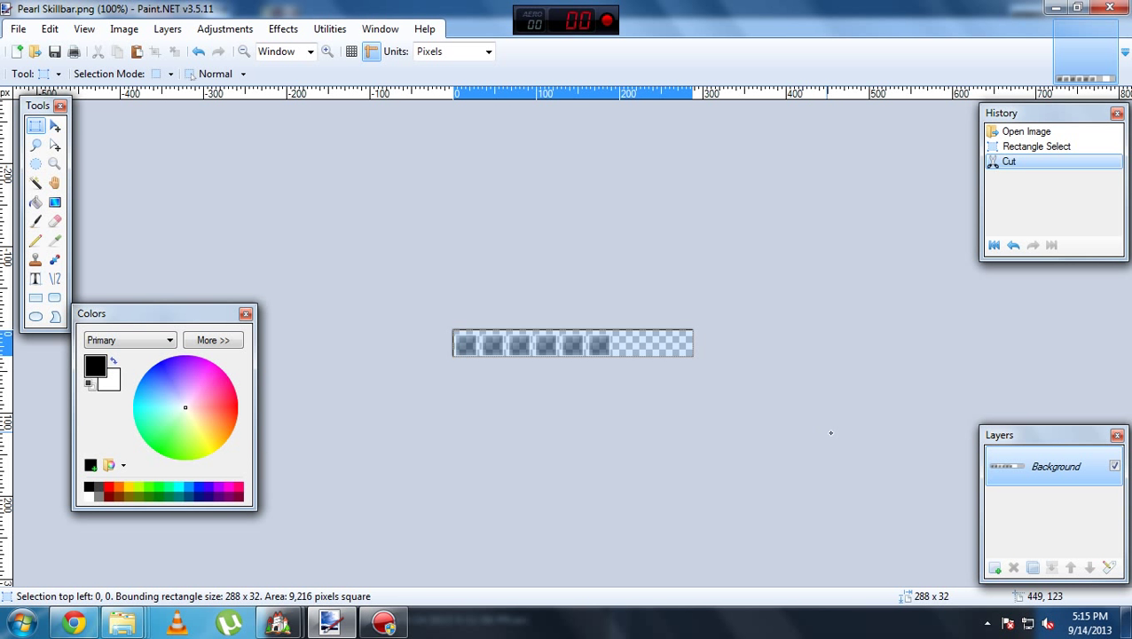
pyautogui.click(525, 409)
# - Select the six remaining slots, 192x32 from the left edge
pyautogui.moveTo(723, 375); pyautogui.dragTo(771, 417)
pyautogui.click(440, 291)
pyautogui.click(669, 391)
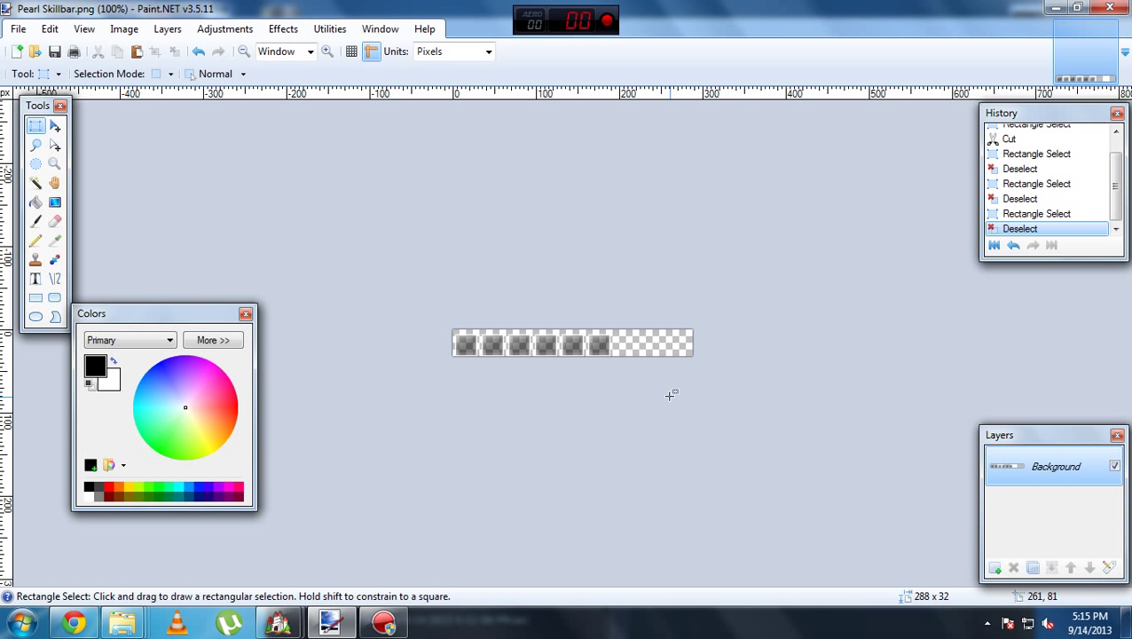
pyautogui.moveTo(426, 303); pyautogui.dragTo(612, 384)
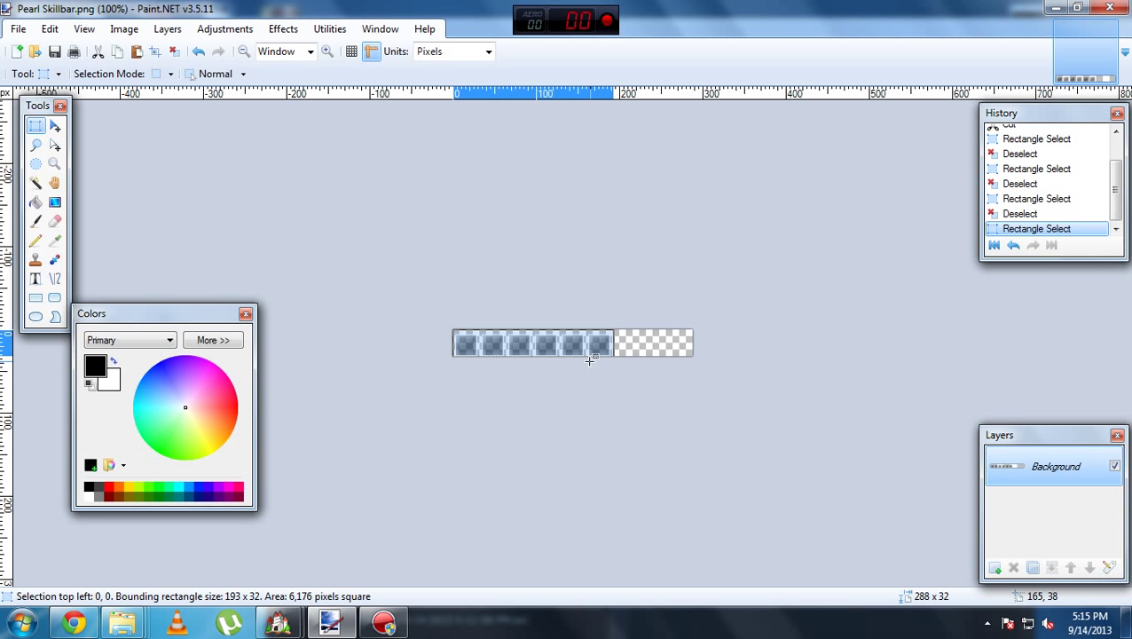
pyautogui.moveTo(451, 300); pyautogui.dragTo(610, 388)
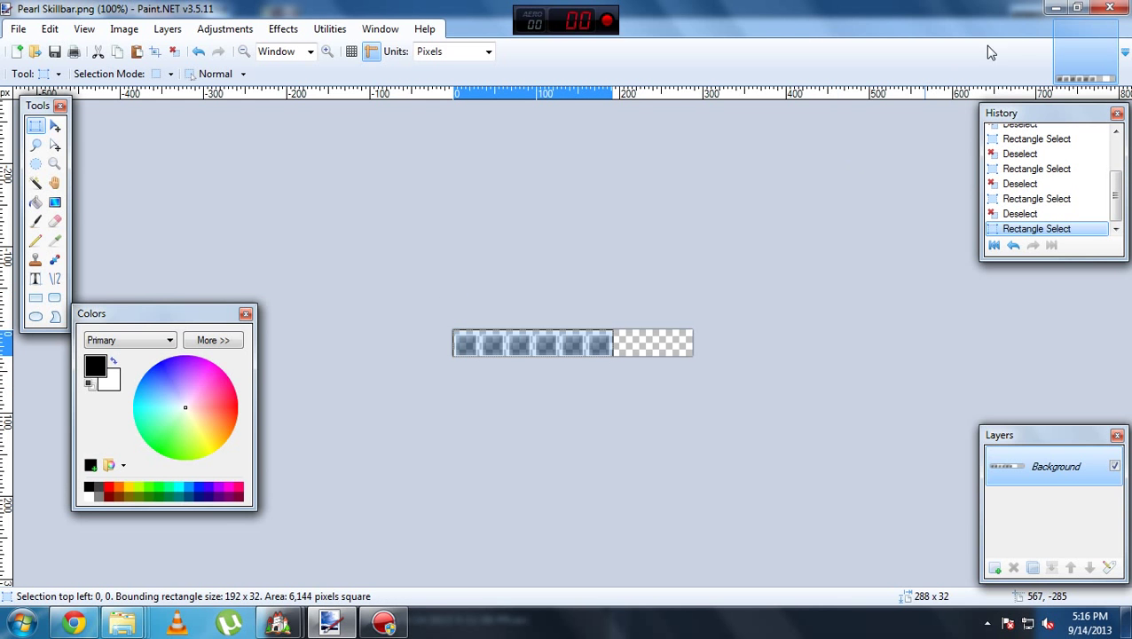
# - Save the six-slot skill bar and start a playtest of the demo in RPG Maker
pyautogui.click(54, 50)
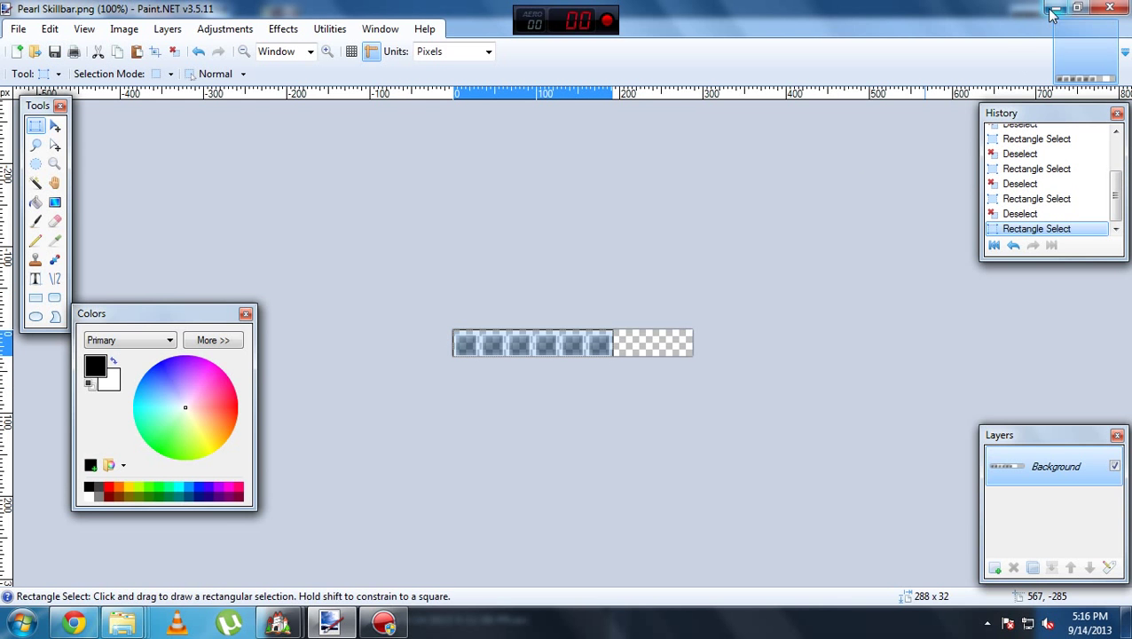
pyautogui.click(1055, 8)
pyautogui.click(601, 51)
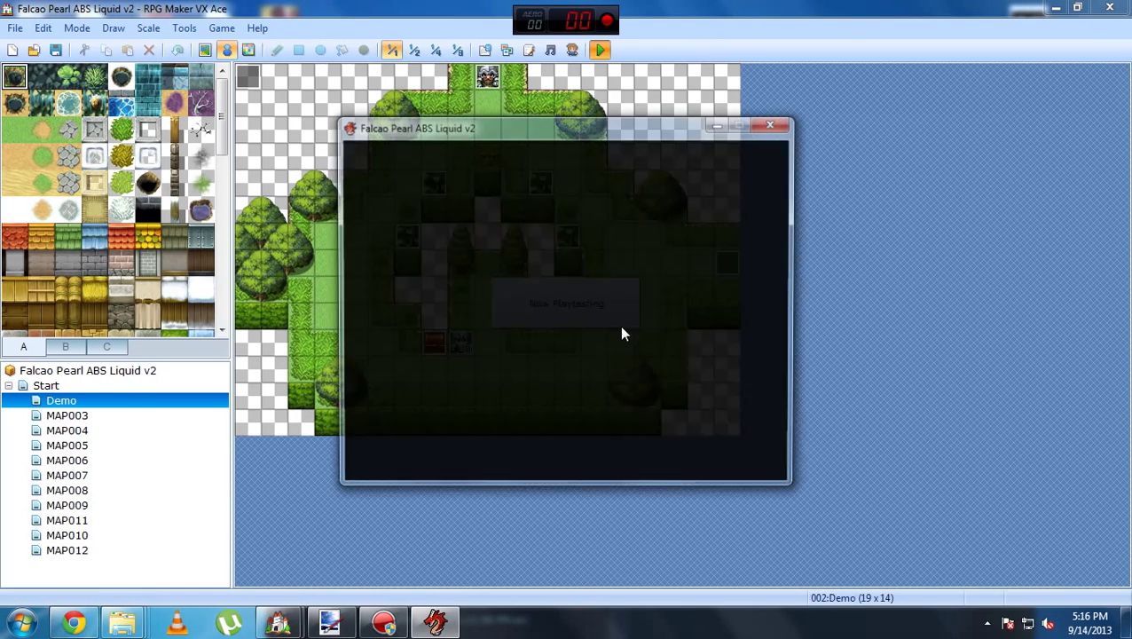